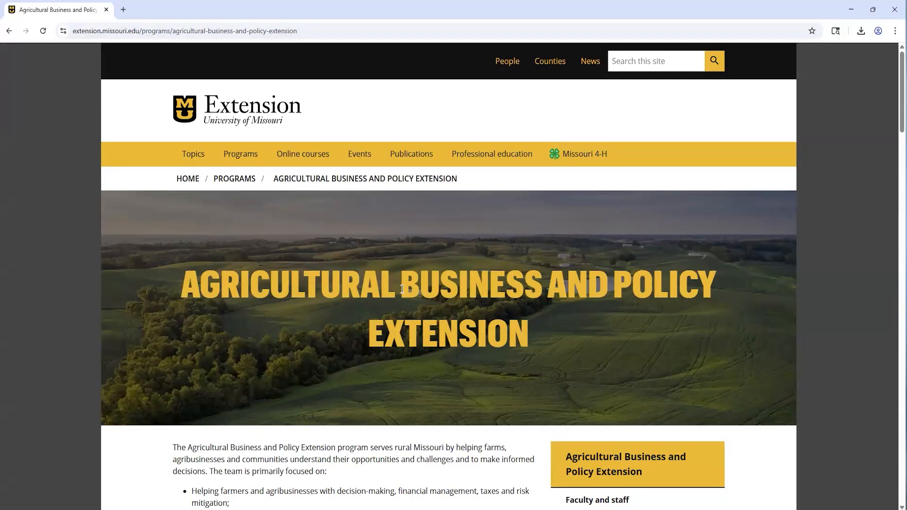
# Open the Enterprise budgets page of the Agricultural Business and Policy Extension program.
pyautogui.scroll(-5, 415, 282)
pyautogui.scroll(-2, 402, 289)
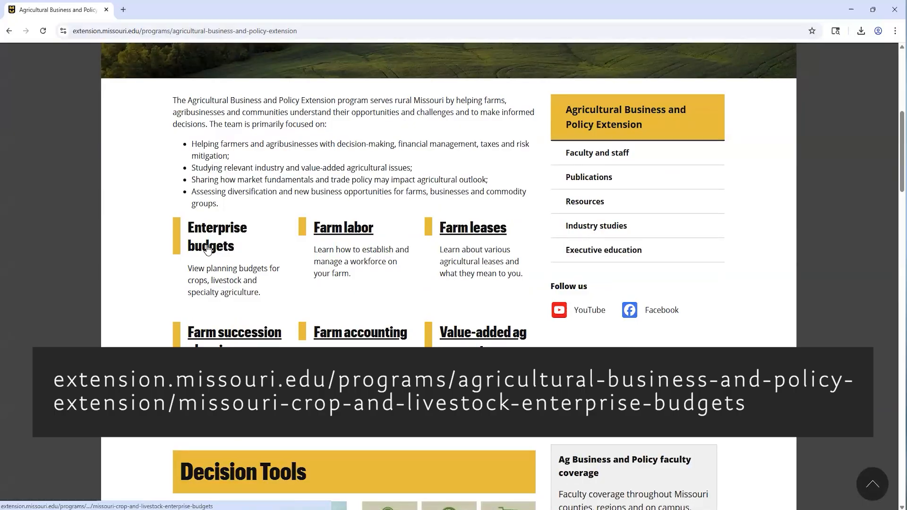
pyautogui.click(231, 243)
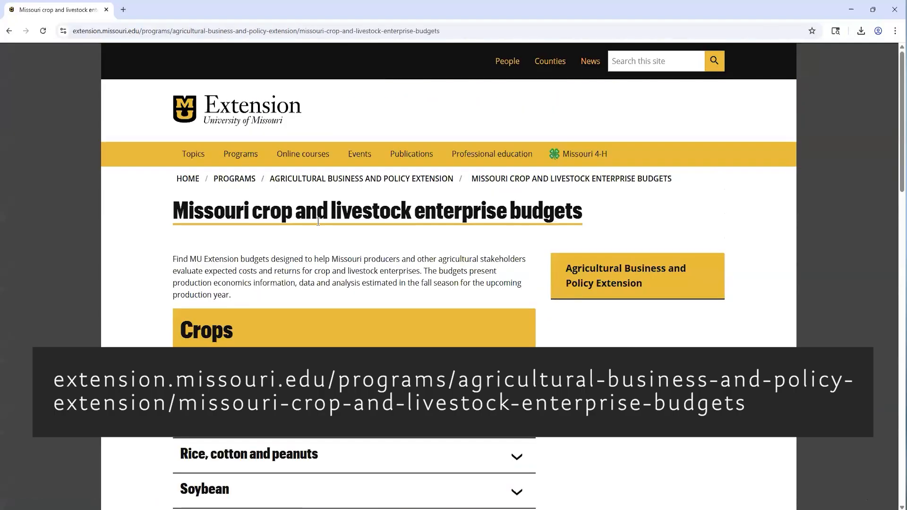
# Open the Missouri Crop Budgets (XLSX) workbook from the Corn crop section and enable editing in it.
pyautogui.scroll(-1, 288, 188)
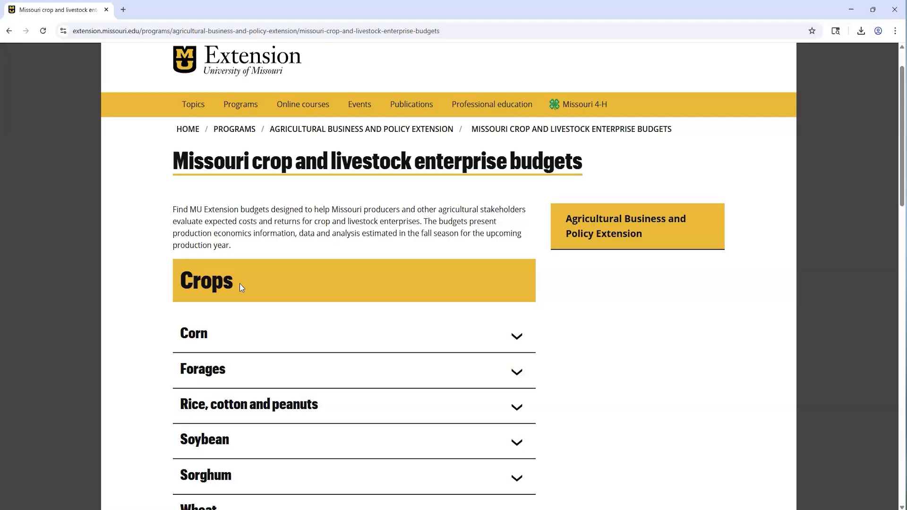
pyautogui.scroll(-6, 241, 284)
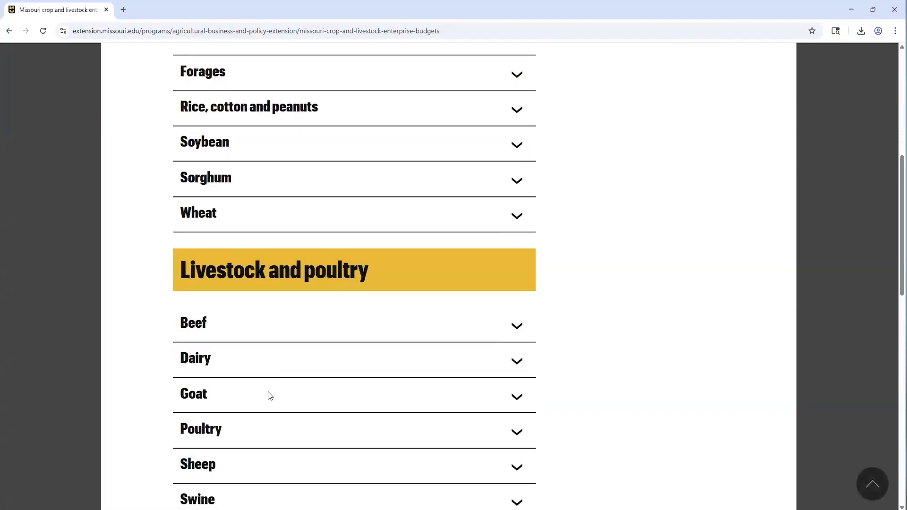
pyautogui.scroll(-3, 270, 396)
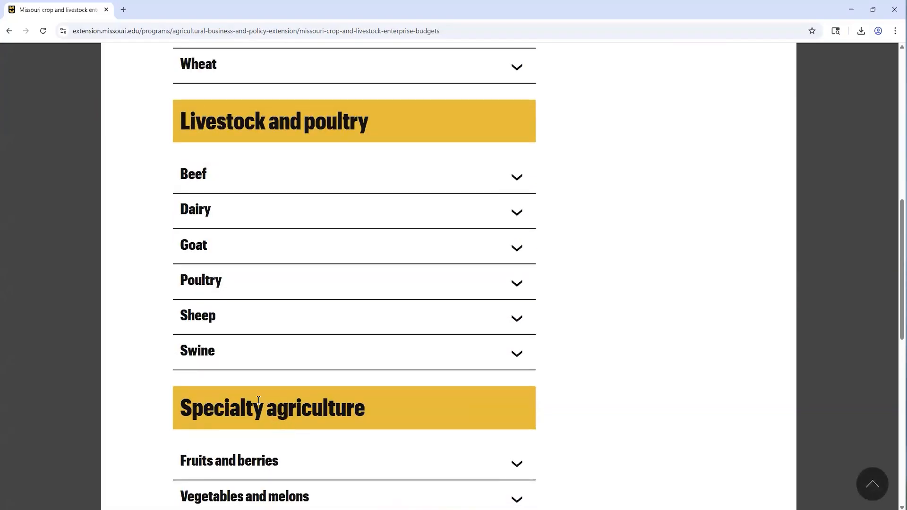
pyautogui.scroll(4, 259, 400)
pyautogui.scroll(3, 174, 235)
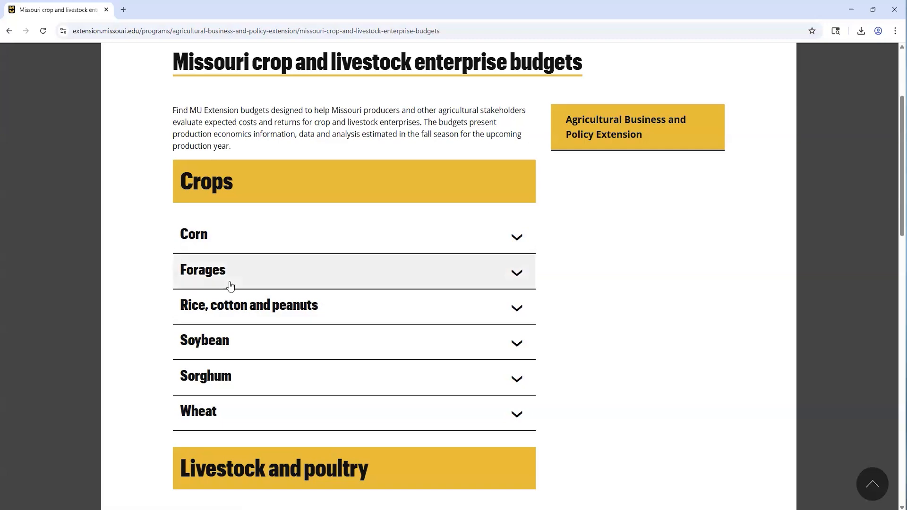
pyautogui.click(217, 239)
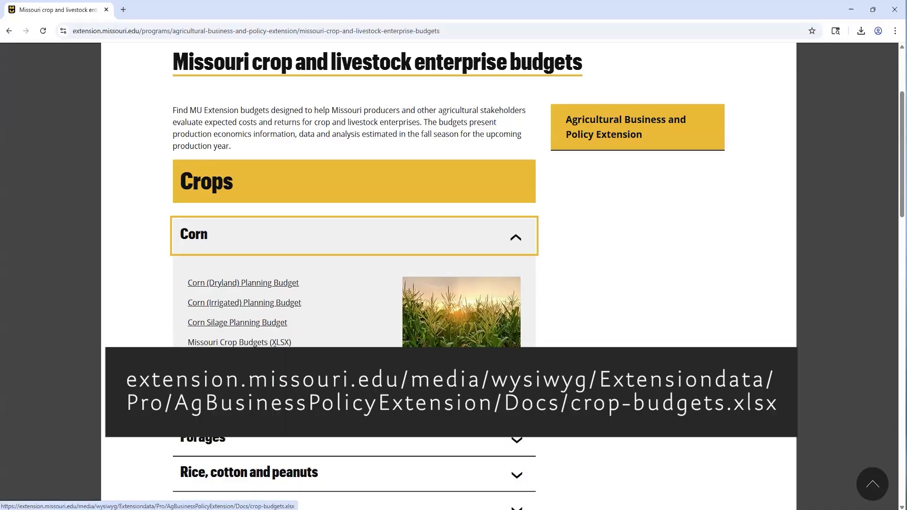
pyautogui.click(256, 343)
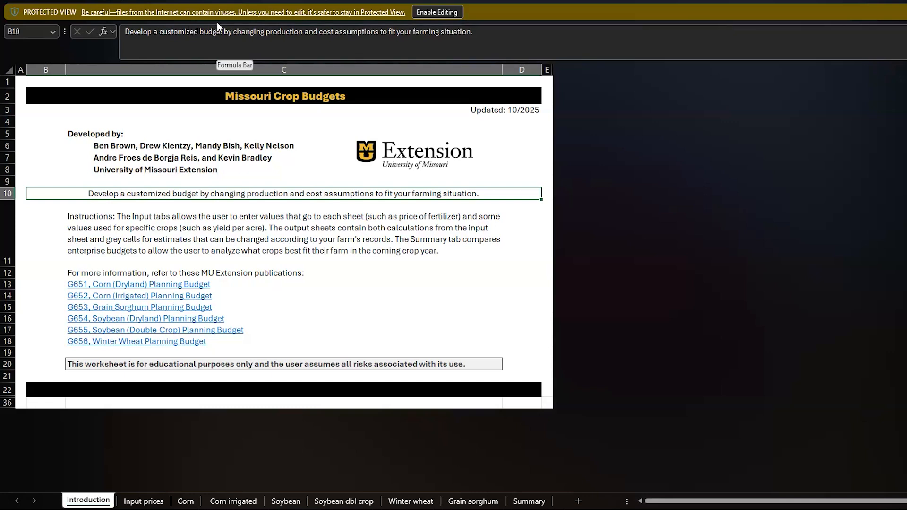
pyautogui.click(430, 12)
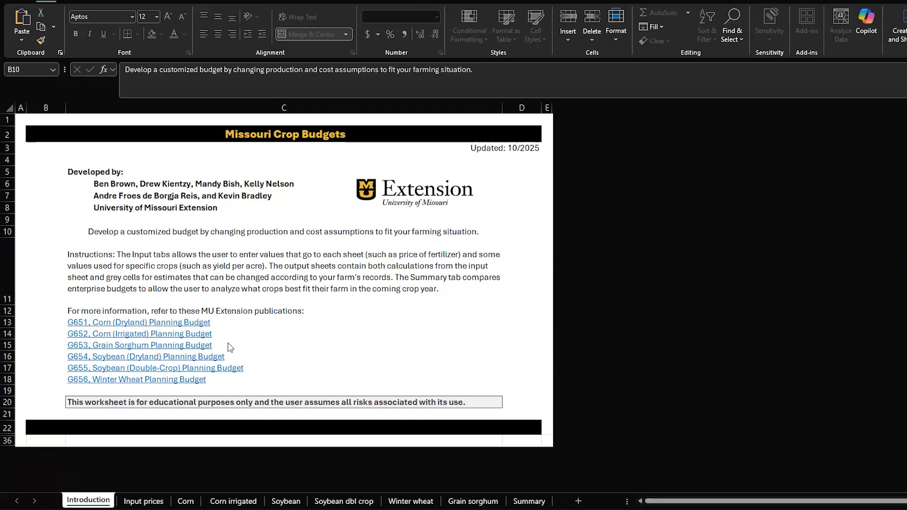
# Set the nitrogen cost per pound to 0.65 on the Input prices sheet.
pyautogui.click(146, 502)
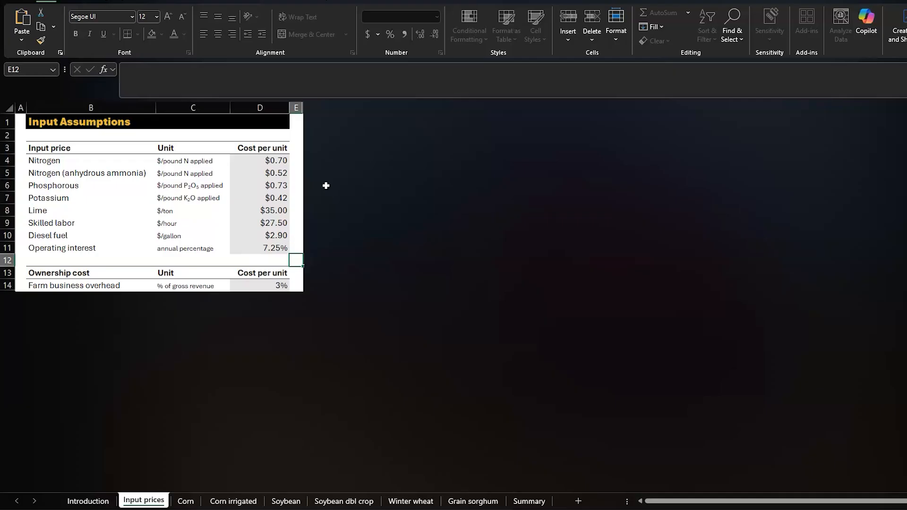
pyautogui.click(272, 163)
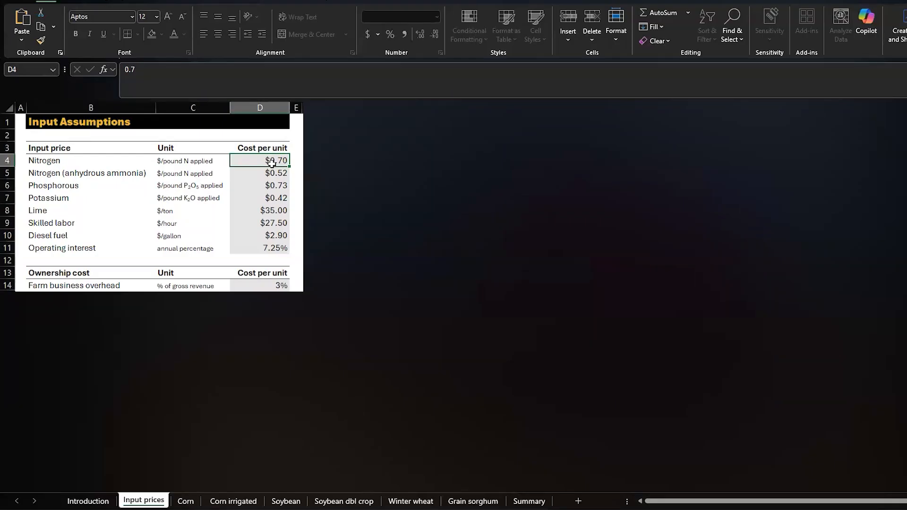
pyautogui.write('0.65')
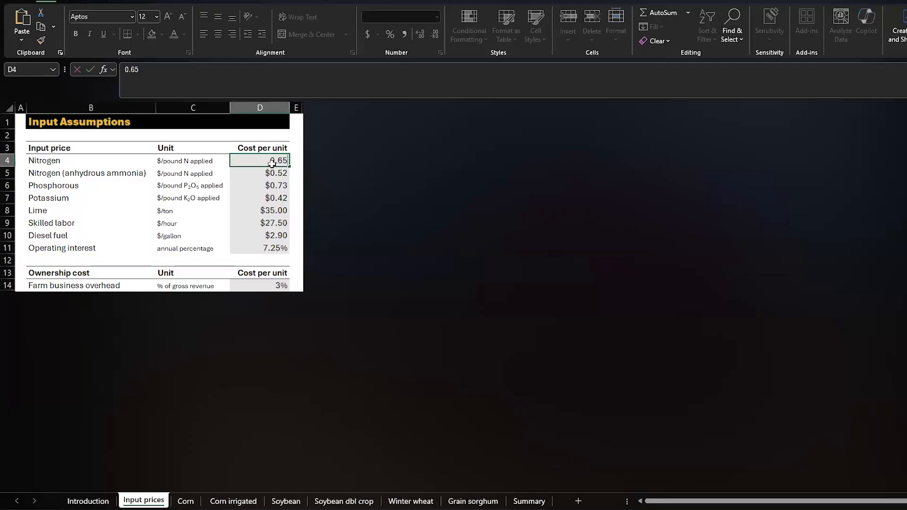
pyautogui.press('Return')
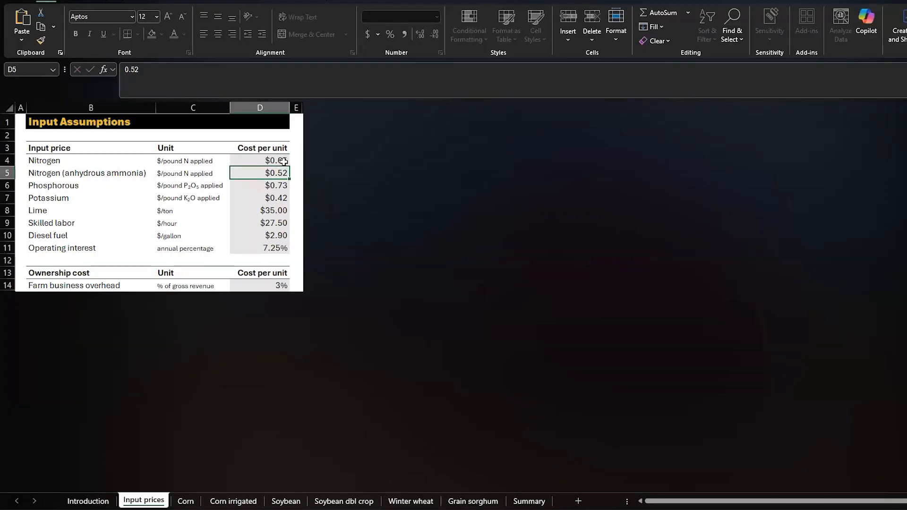
# On the Corn sheet, set the byproduct crop revenue to a quantity of 4 at a price of 40 per unit.
pyautogui.click(184, 501)
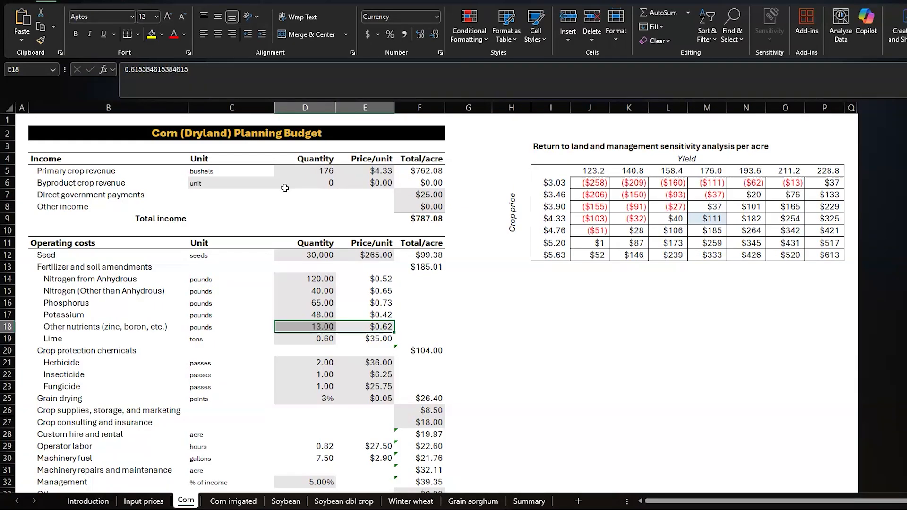
pyautogui.click(320, 183)
pyautogui.press('BackSpace')
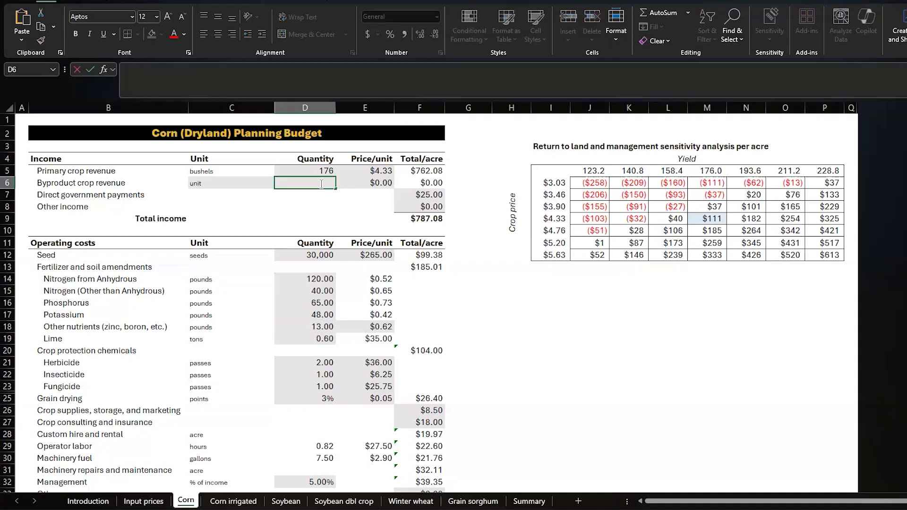
pyautogui.write('4')
pyautogui.press('BackSpace')
pyautogui.write('4')
pyautogui.press('Tab')
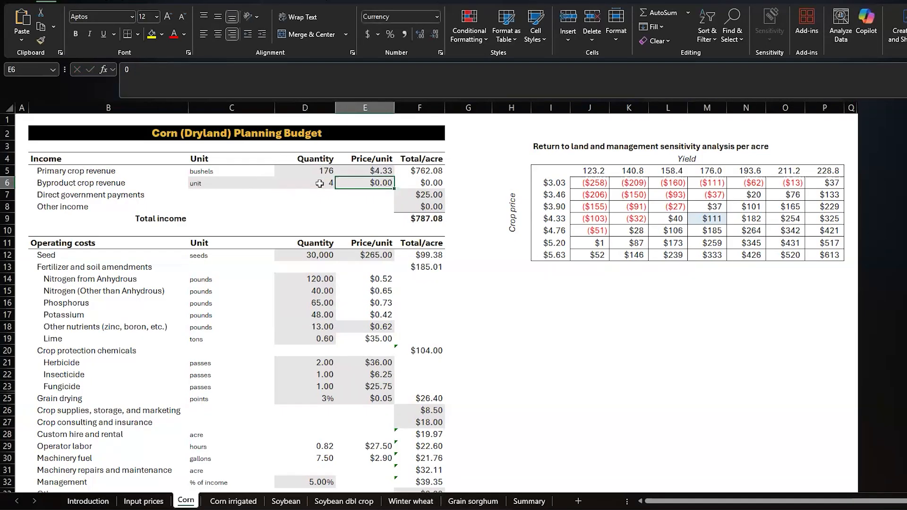
pyautogui.write('40')
pyautogui.press('Return')
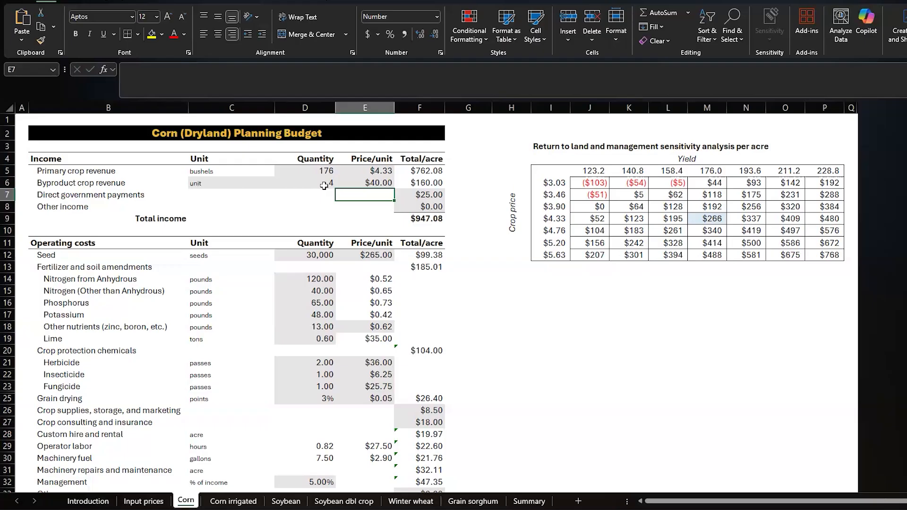
# Clear the quantity of Nitrogen (Other than Anhydrous) and set Nitrogen from Anhydrous to 160 pounds.
pyautogui.scroll(-1, 251, 232)
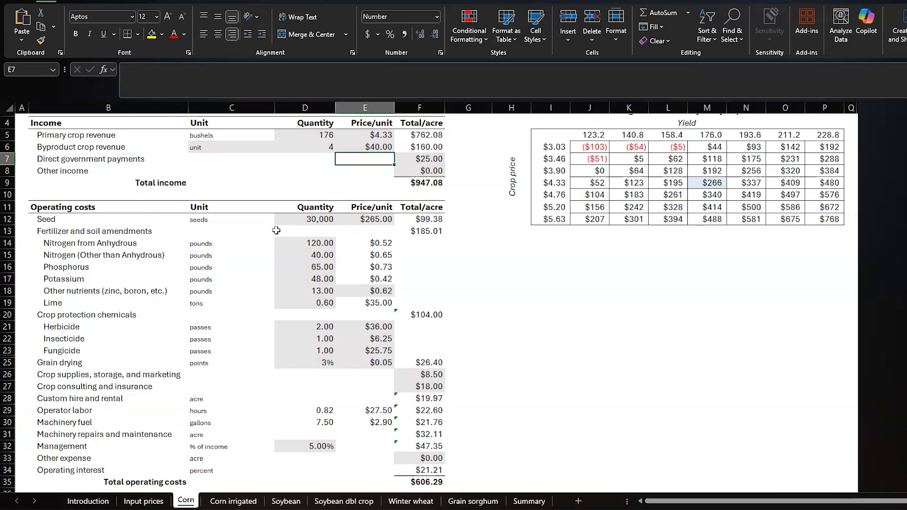
pyautogui.scroll(1, 317, 235)
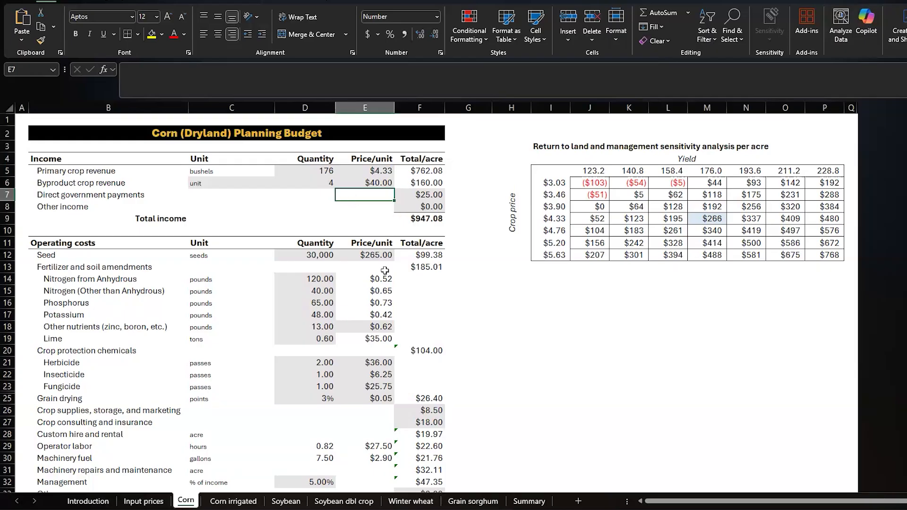
pyautogui.click(314, 279)
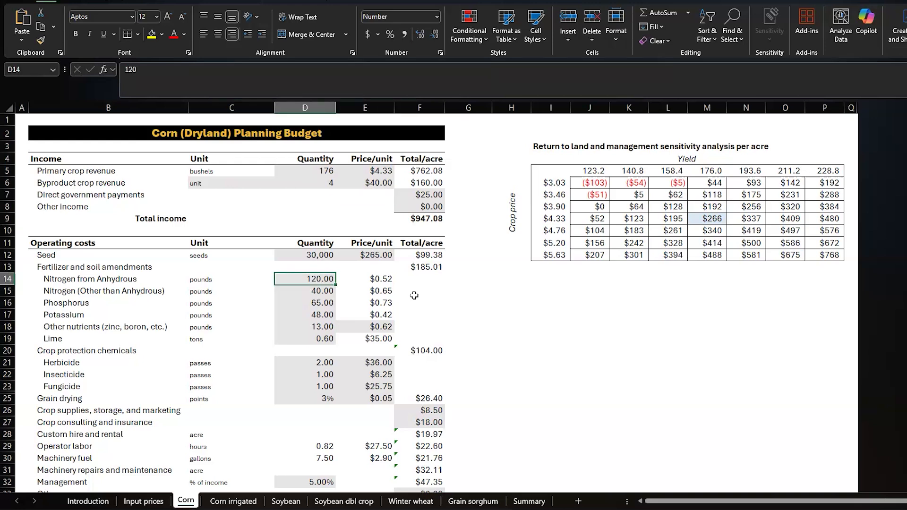
pyautogui.press('Down')
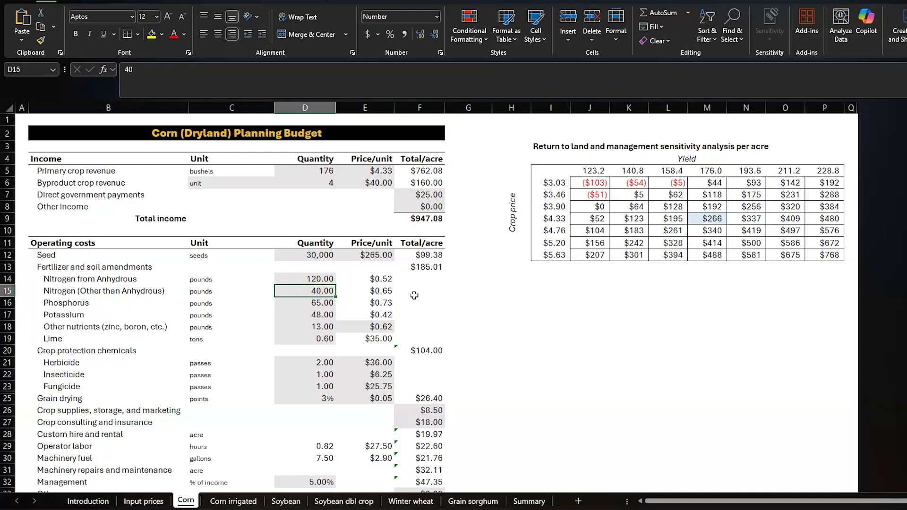
pyautogui.press('Delete')
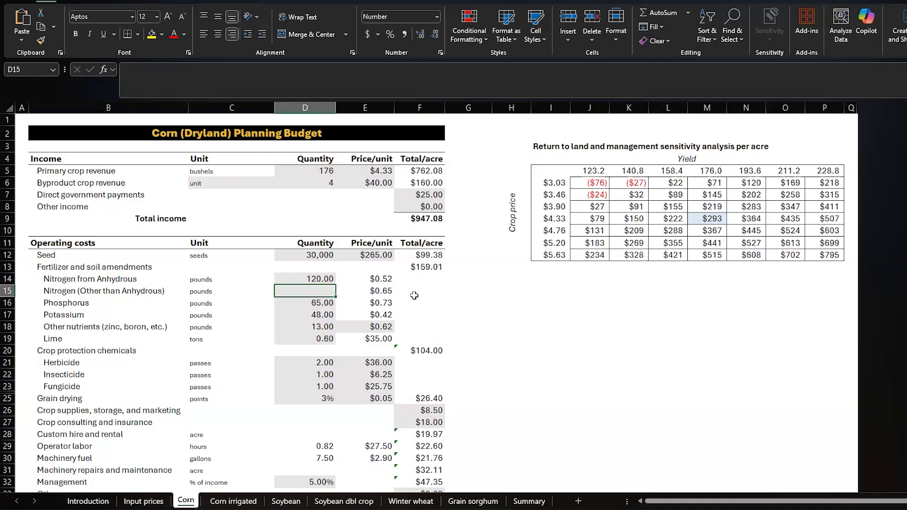
pyautogui.press('Up')
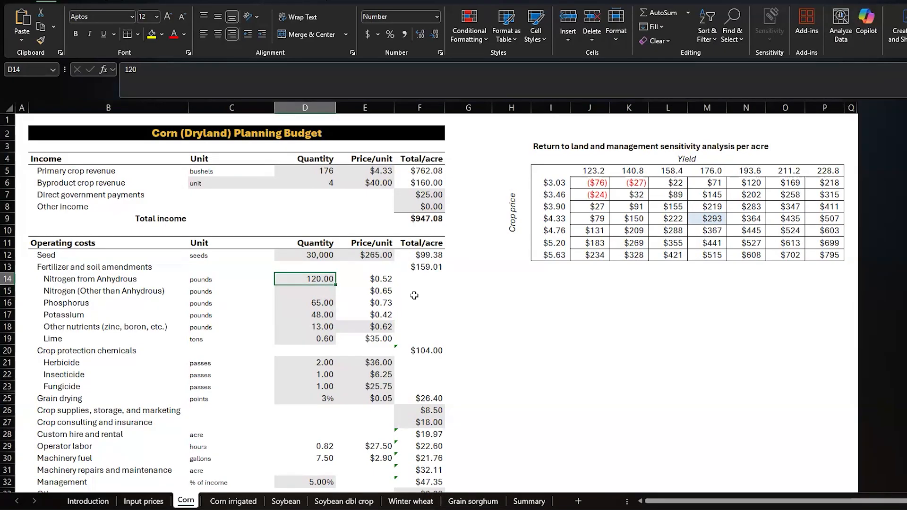
pyautogui.write('160')
pyautogui.press('Return')
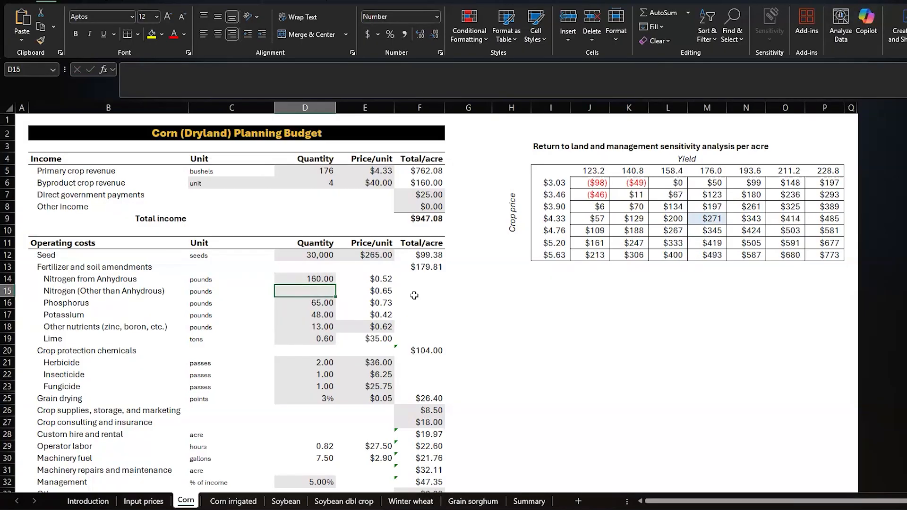
# Review the corn budget's remaining operating costs, ownership costs, returns and per-bushel costs, down to the custom hire and machinery tables.
pyautogui.press('Down')
pyautogui.press('Down')
pyautogui.press('Down')
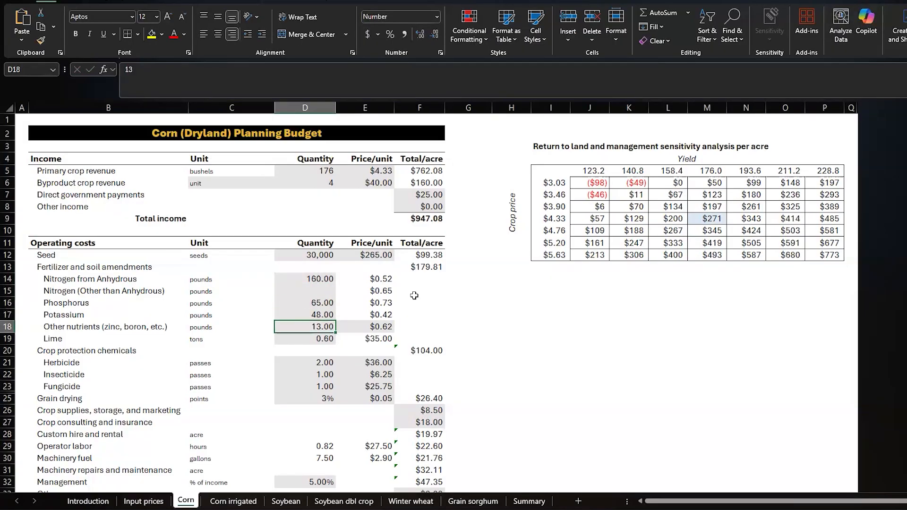
pyautogui.scroll(-2, 460, 340)
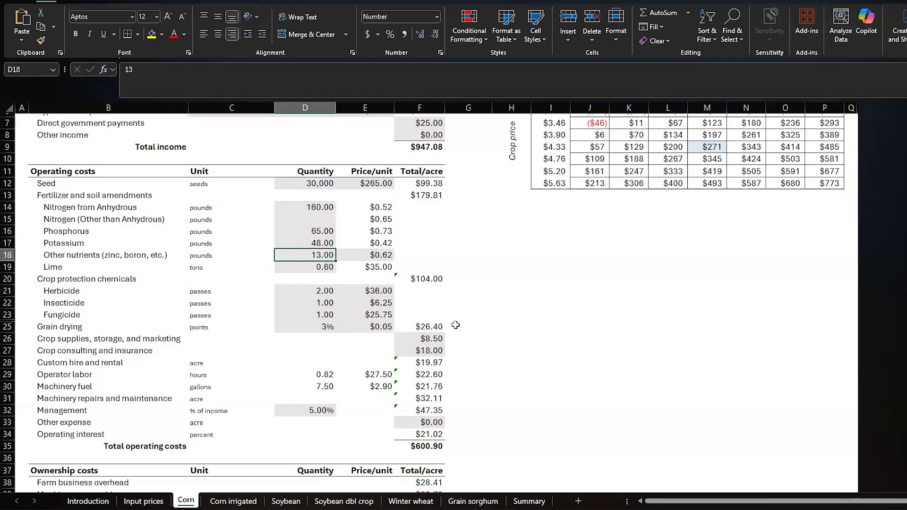
pyautogui.scroll(-1, 456, 325)
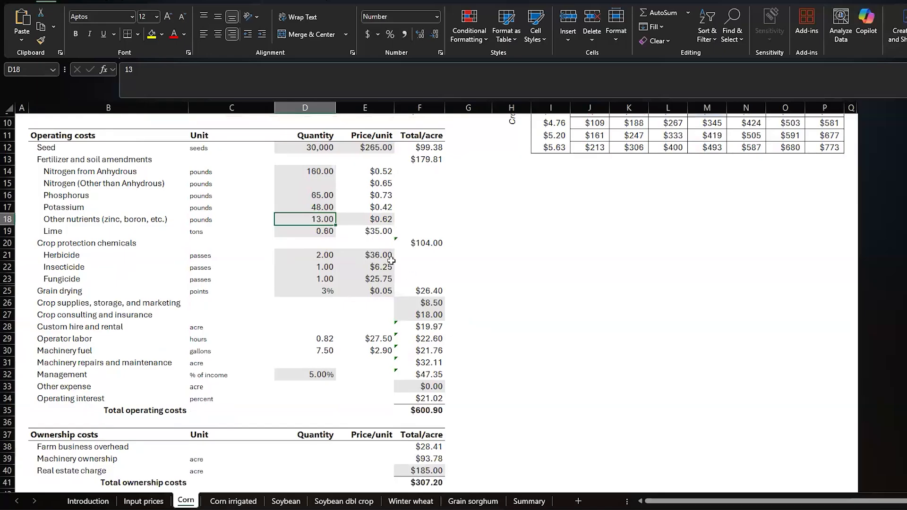
pyautogui.scroll(-1, 409, 320)
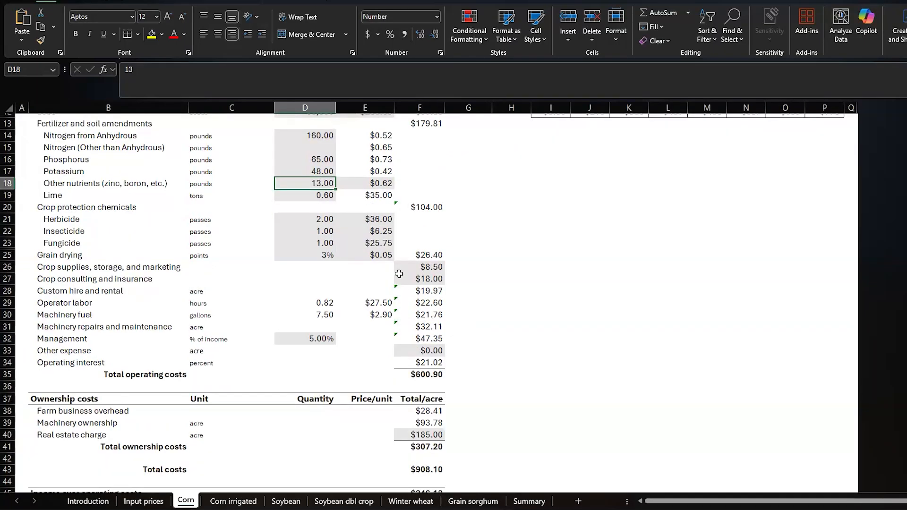
pyautogui.scroll(-3, 405, 307)
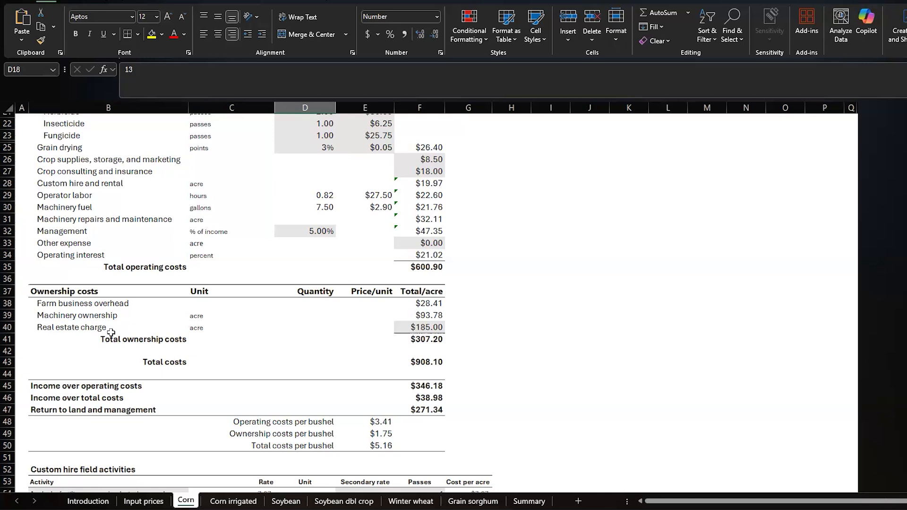
pyautogui.scroll(-1, 186, 362)
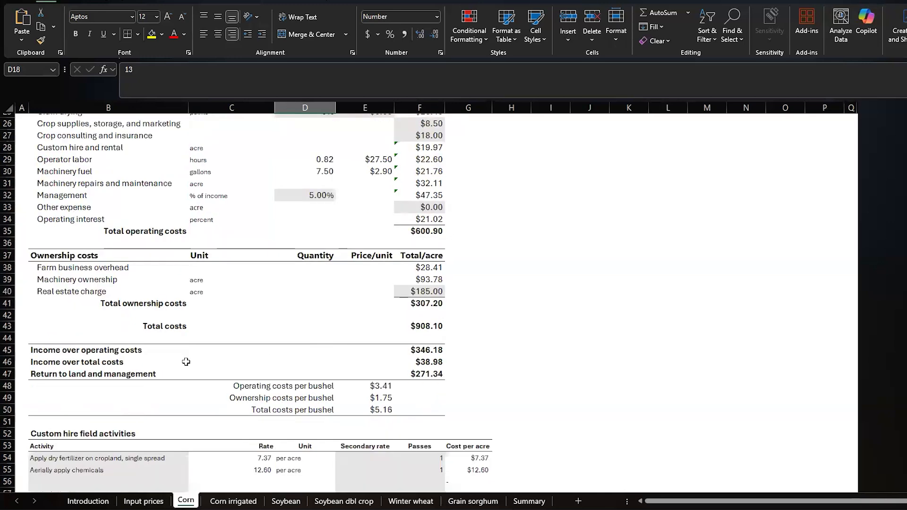
pyautogui.scroll(-5, 186, 362)
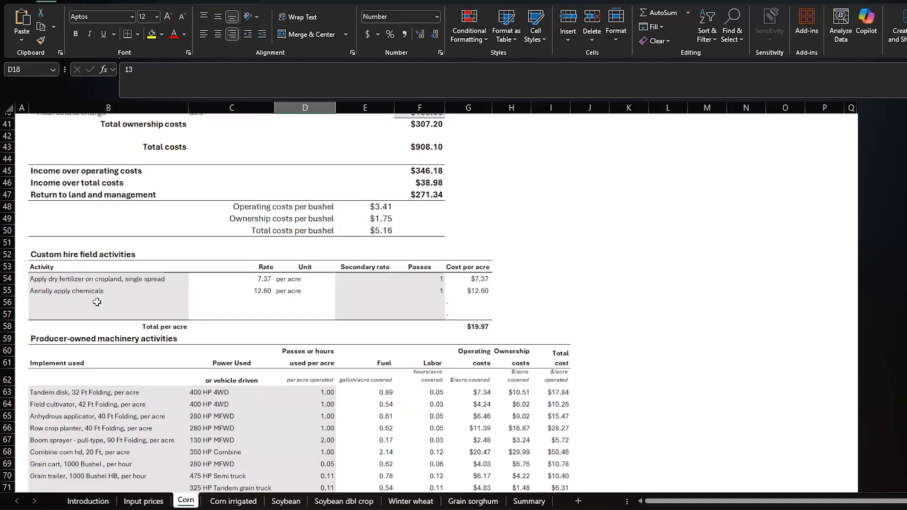
# Browse the activity choices available for the first custom hire field activity and move on to the activity rows below.
pyautogui.click(105, 279)
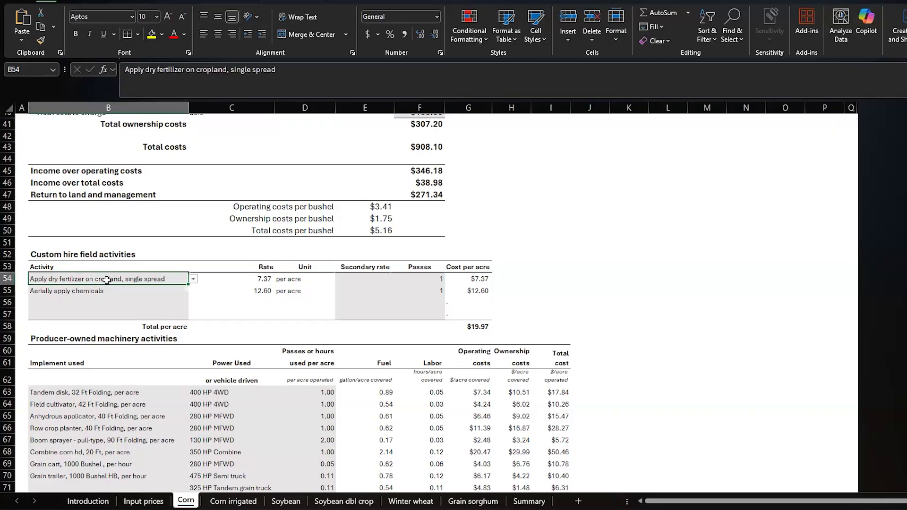
pyautogui.click(193, 279)
pyautogui.scroll(-2, 109, 337)
pyautogui.scroll(-5, 109, 337)
pyautogui.scroll(10, 109, 336)
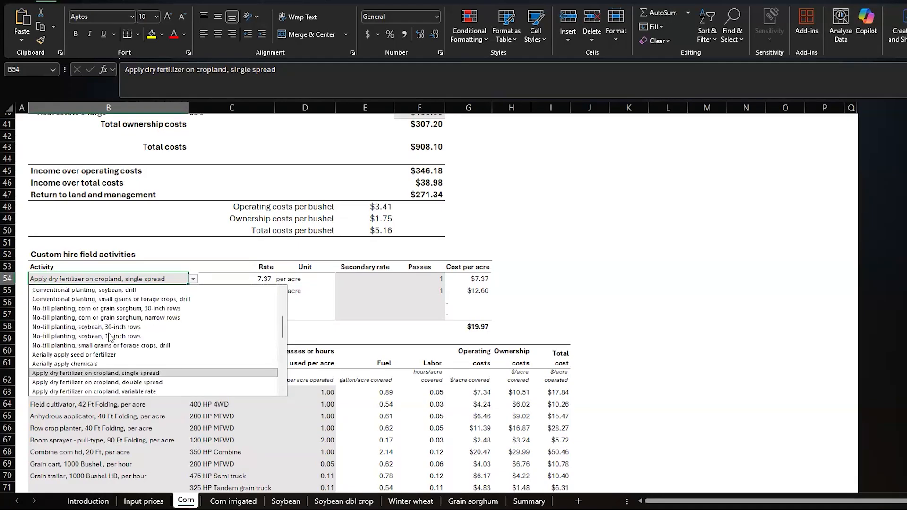
pyautogui.click(155, 279)
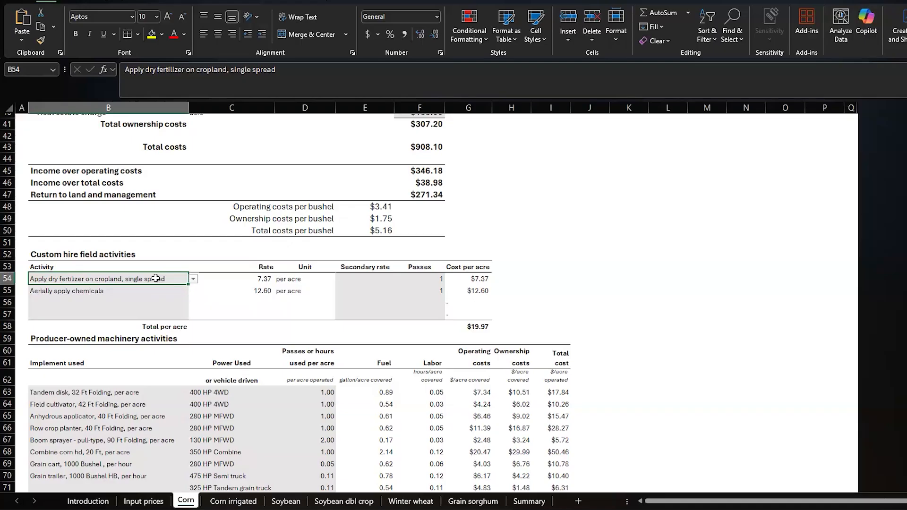
pyautogui.press('Down')
pyautogui.press('Down')
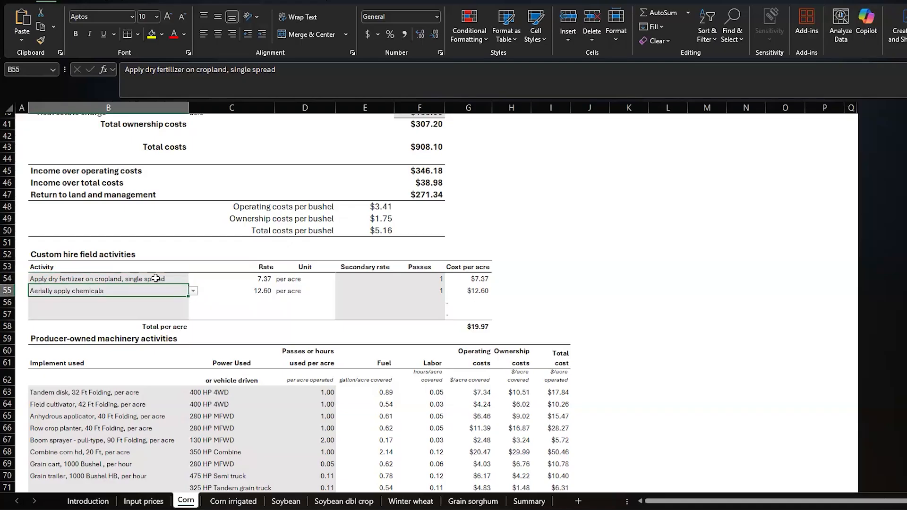
# Add Inject anhydrous ammonia as the third custom hire field activity on the Corn sheet, with 1 pass.
pyautogui.write('An')
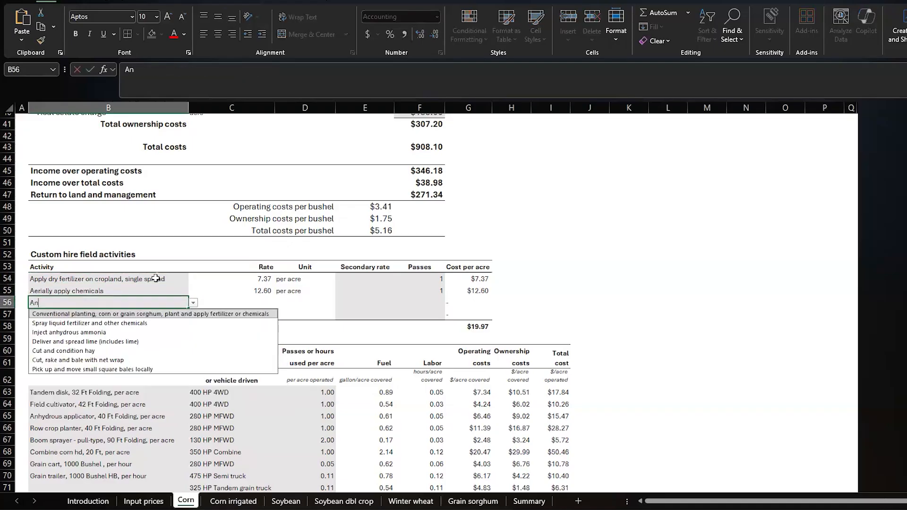
pyautogui.write('hy')
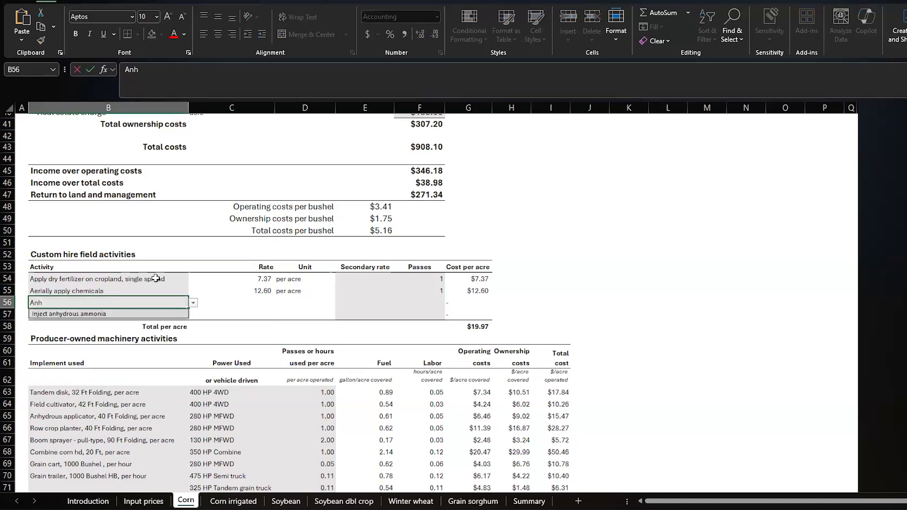
pyautogui.click(79, 314)
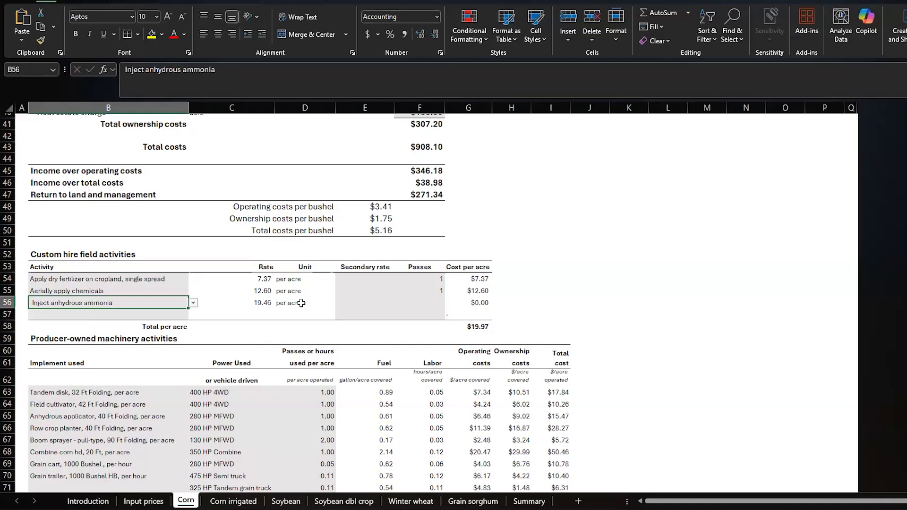
pyautogui.click(434, 304)
pyautogui.write('1')
pyautogui.press('Return')
# Clear the 40 Ft anhydrous applicator and its power unit from the producer-owned machinery activities.
pyautogui.scroll(-3, 109, 195)
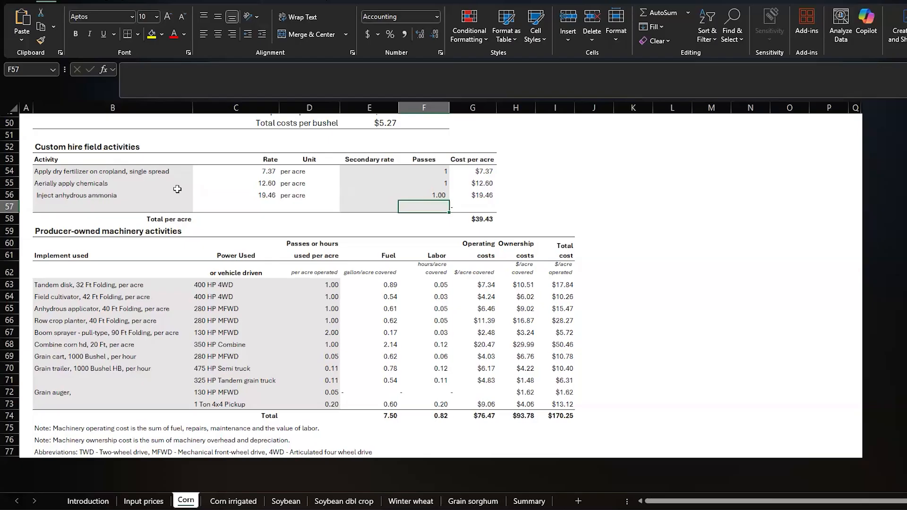
pyautogui.click(101, 309)
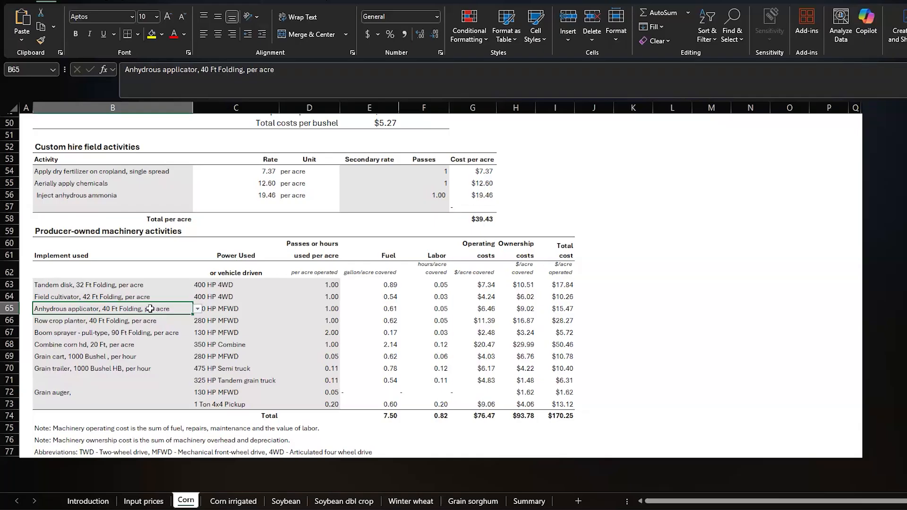
pyautogui.press('Delete')
pyautogui.click(232, 309)
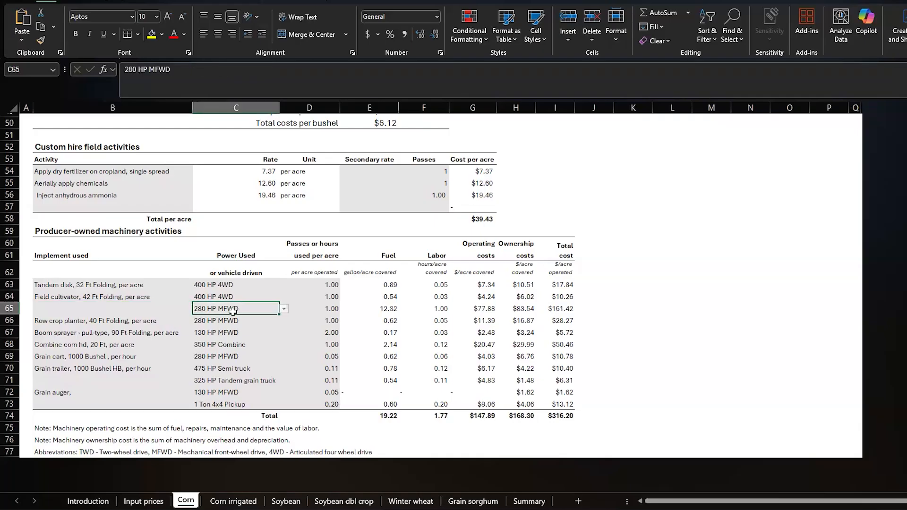
pyautogui.press('Delete')
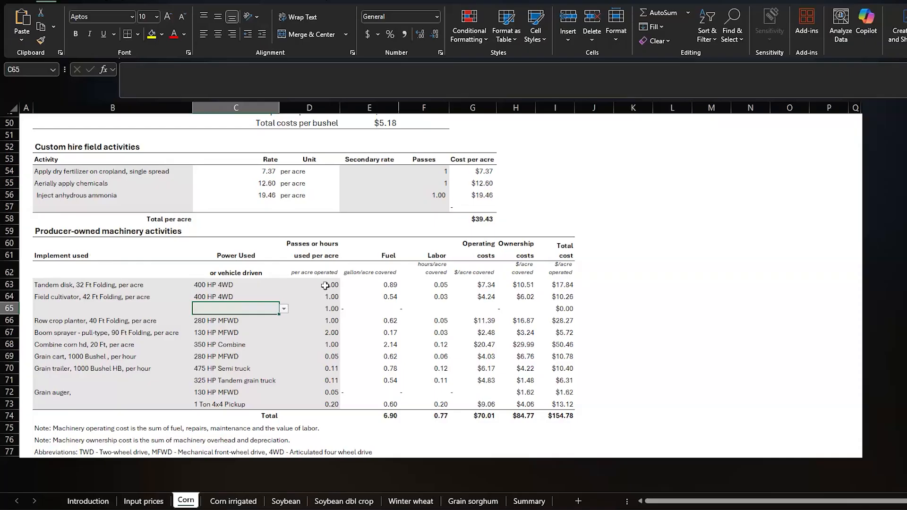
# Change the tandem disk in the producer-owned machinery activities to Tandem disk, 21 Ft Folding, per acre.
pyautogui.click(104, 284)
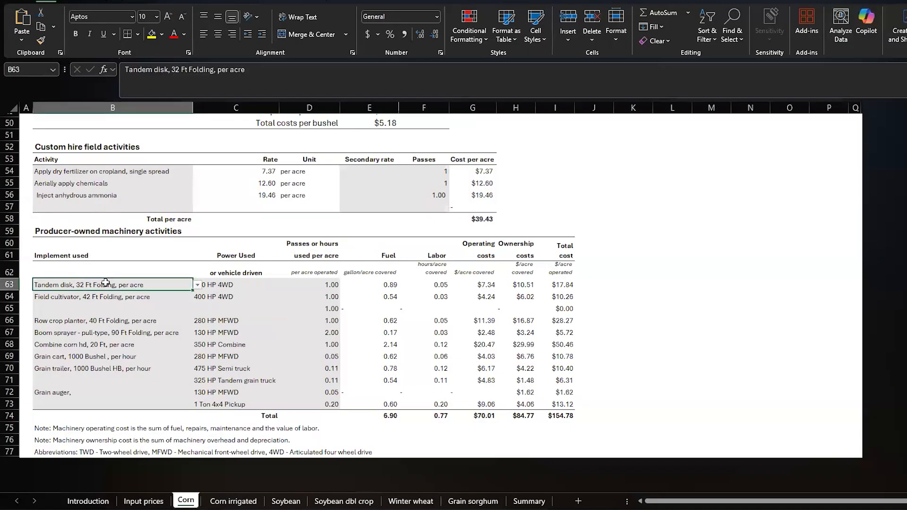
pyautogui.click(198, 285)
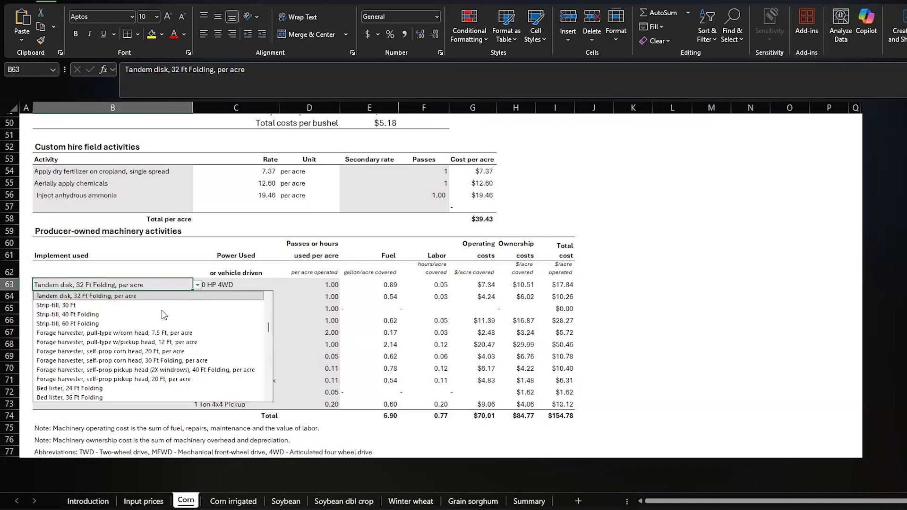
pyautogui.click(150, 284)
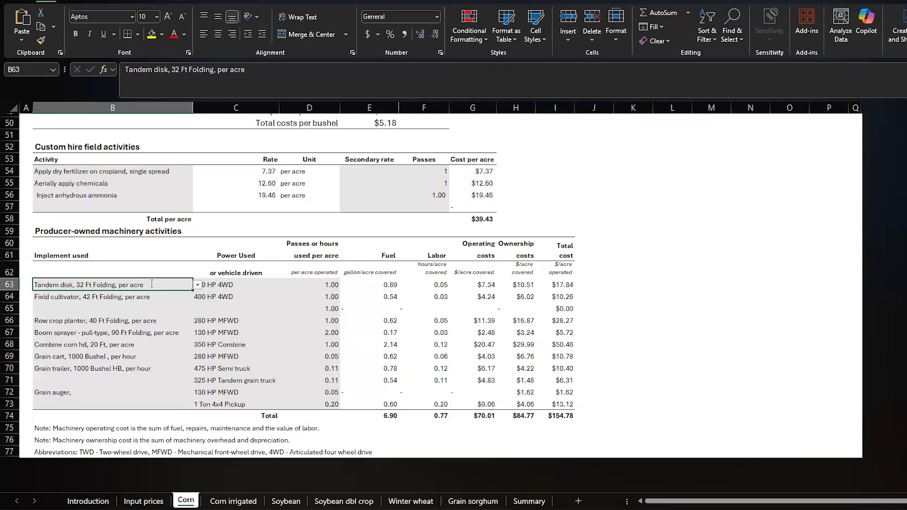
pyautogui.write('Tan')
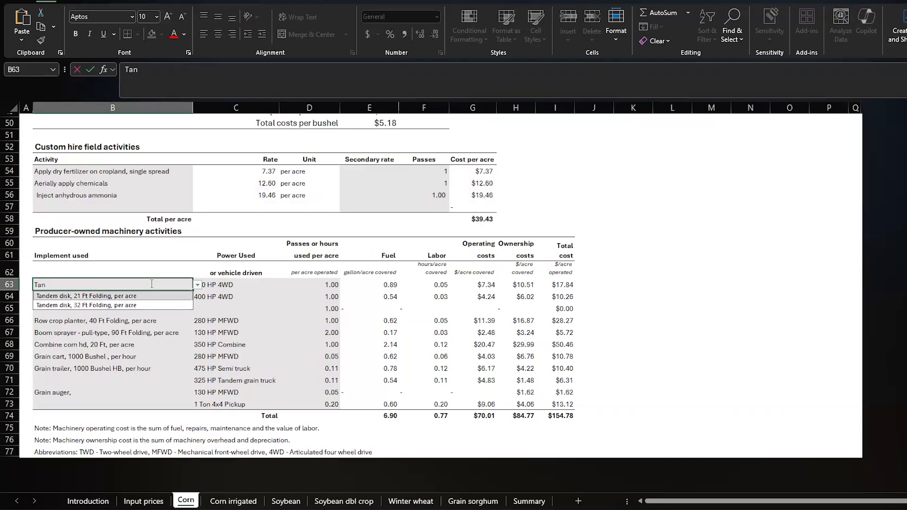
pyautogui.press('Return')
# Set the power used for the tandem disk to 200 HP MFWD.
pyautogui.press('Right')
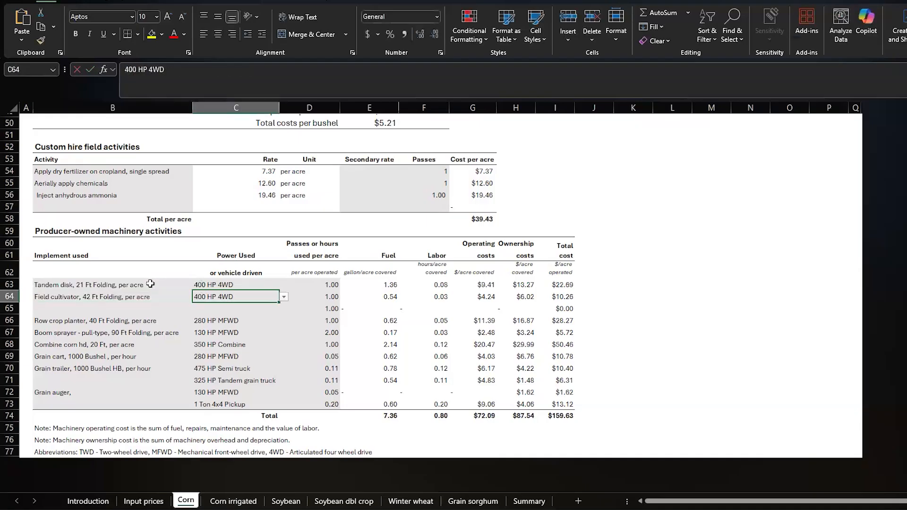
pyautogui.press('Up')
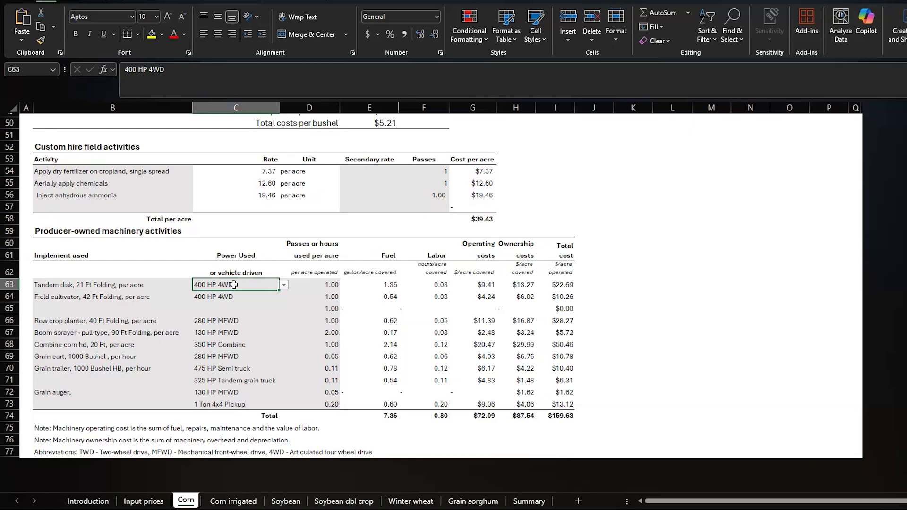
pyautogui.write('2')
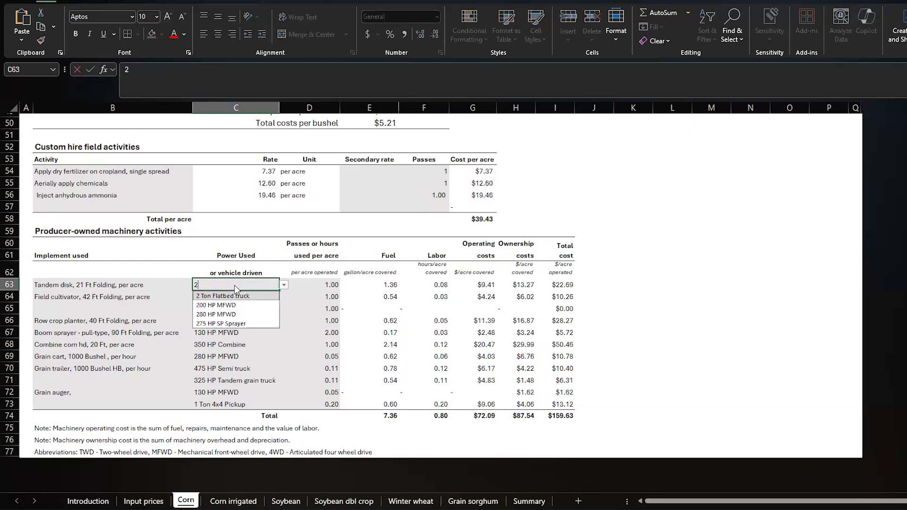
pyautogui.click(218, 306)
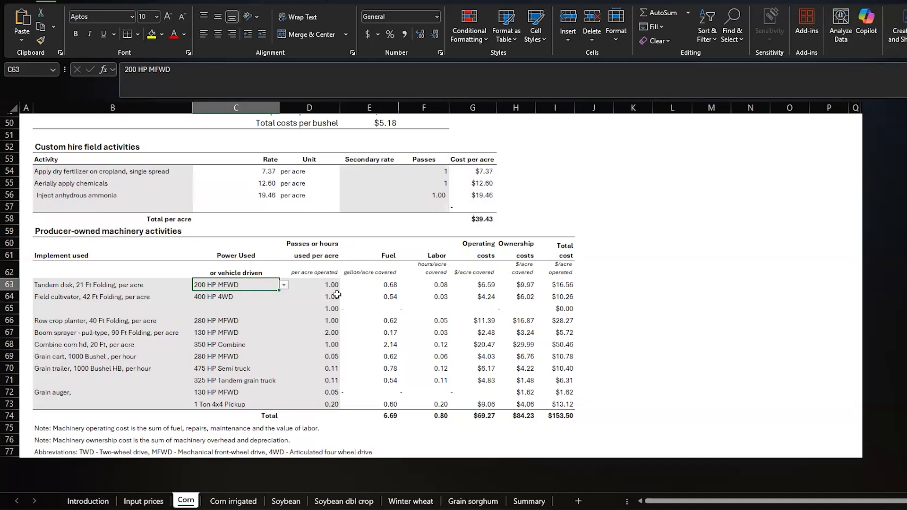
# Clear the number of passes for the 42 Ft field cultivator.
pyautogui.press('Down')
pyautogui.press('Right')
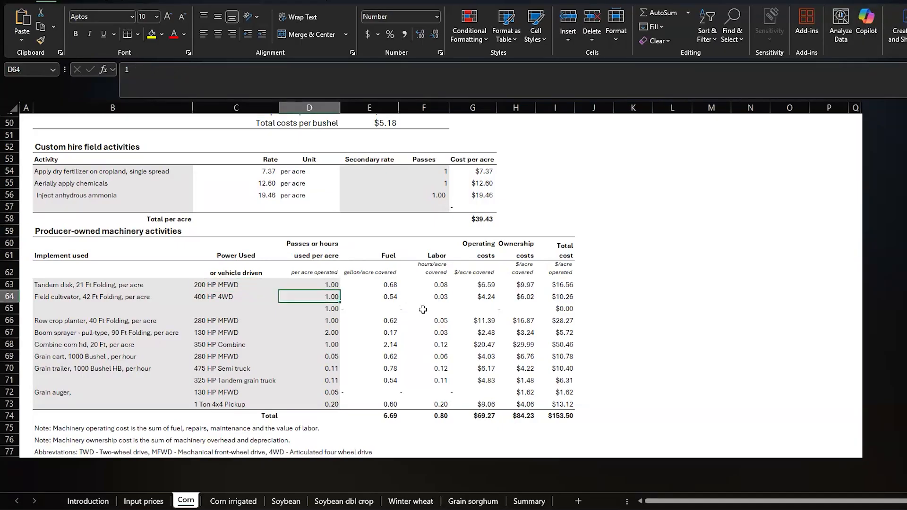
pyautogui.press('Delete')
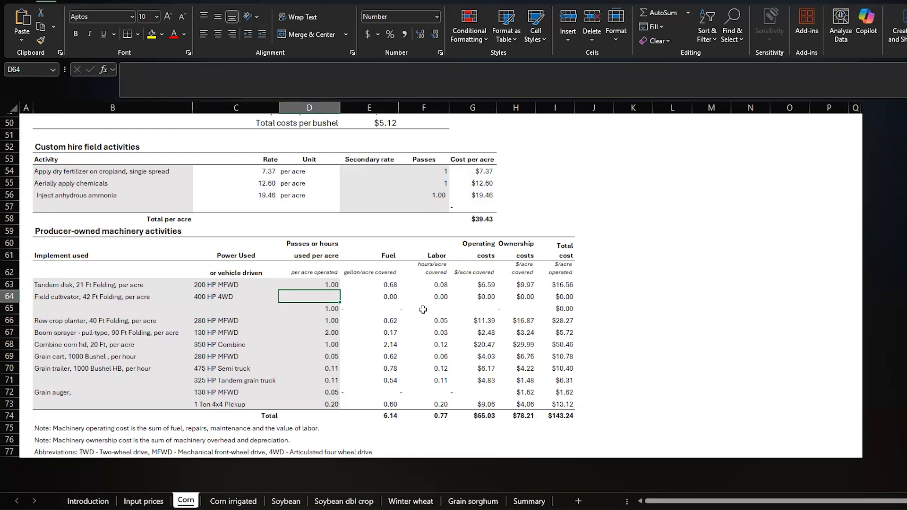
pyautogui.press('Left')
pyautogui.press('Left')
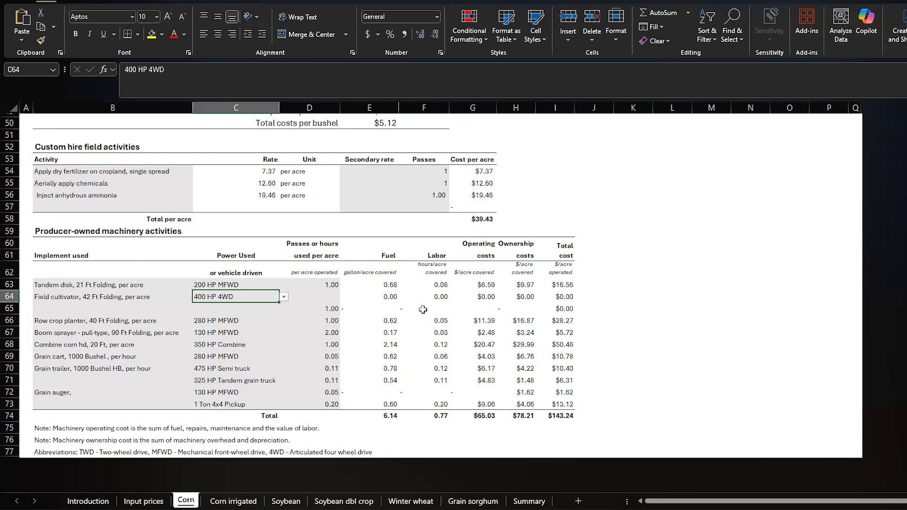
pyautogui.press('Right')
pyautogui.press('Left')
pyautogui.press('Right')
pyautogui.press('Left')
pyautogui.press('Right')
pyautogui.press('Right')
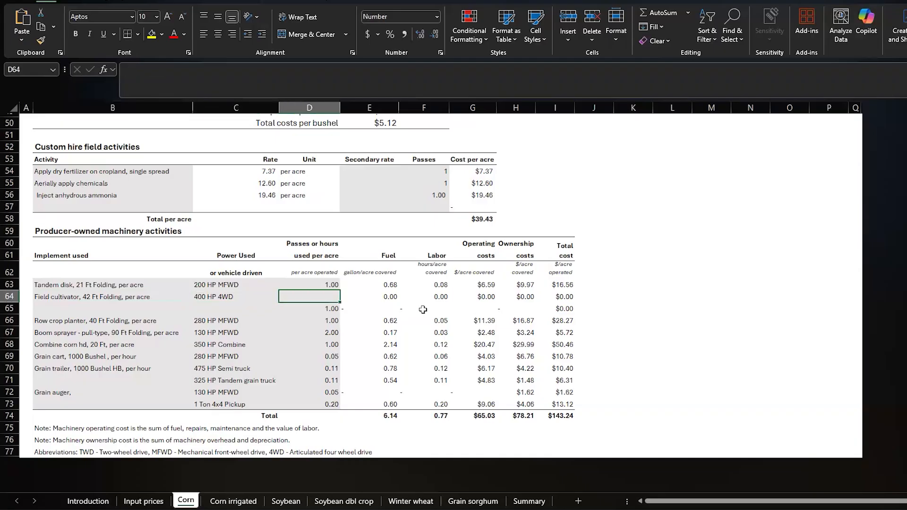
# Set the tandem disk's passes per acre to 2.
pyautogui.press('Up')
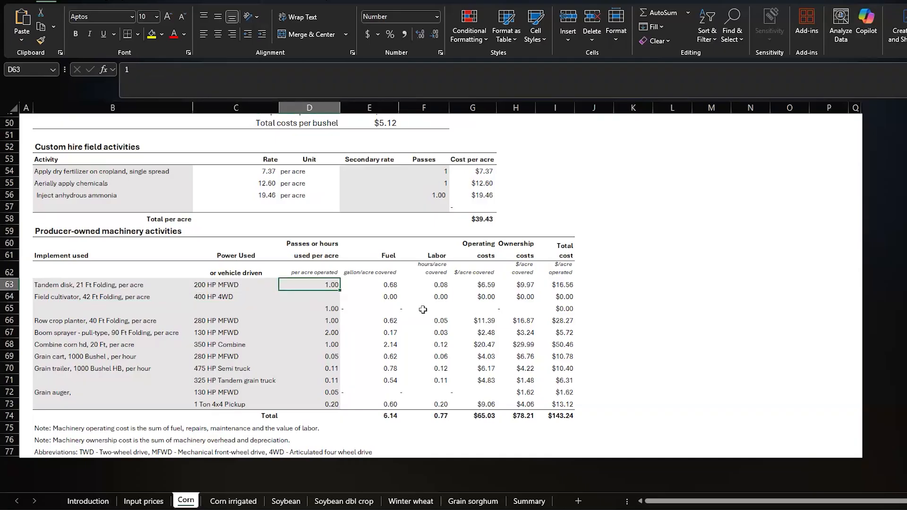
pyautogui.write('2')
pyautogui.press('Return')
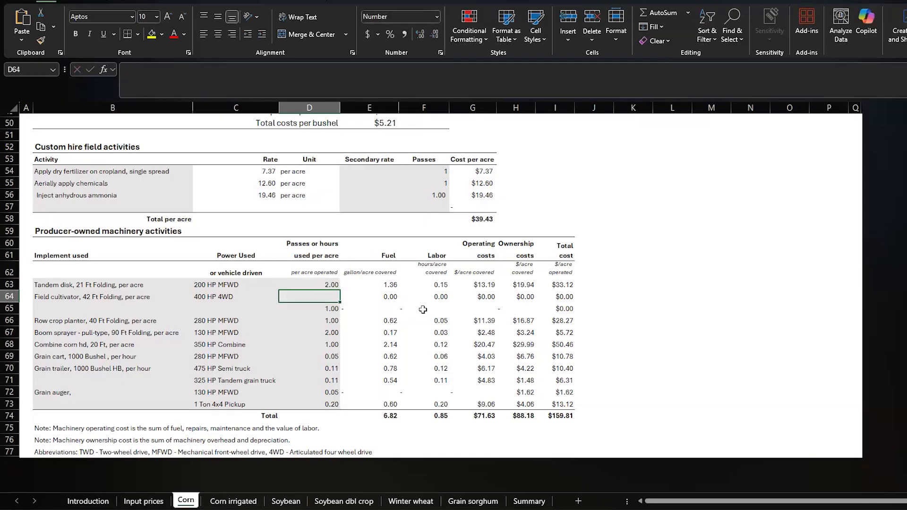
# Review the dryland corn, irrigated corn and soybean budgets and the crop Summary comparison, ending on the Introduction sheet.
pyautogui.scroll(16, 511, 320)
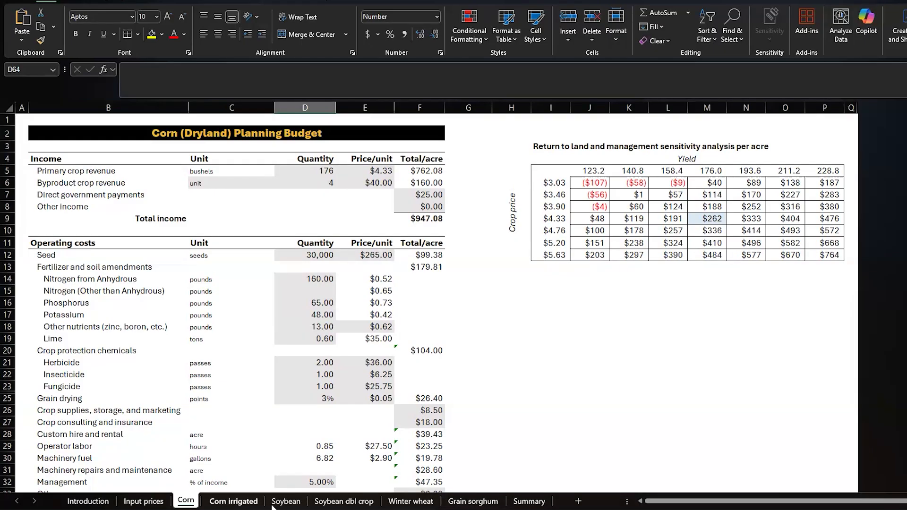
pyautogui.click(248, 501)
pyautogui.scroll(9, 348, 416)
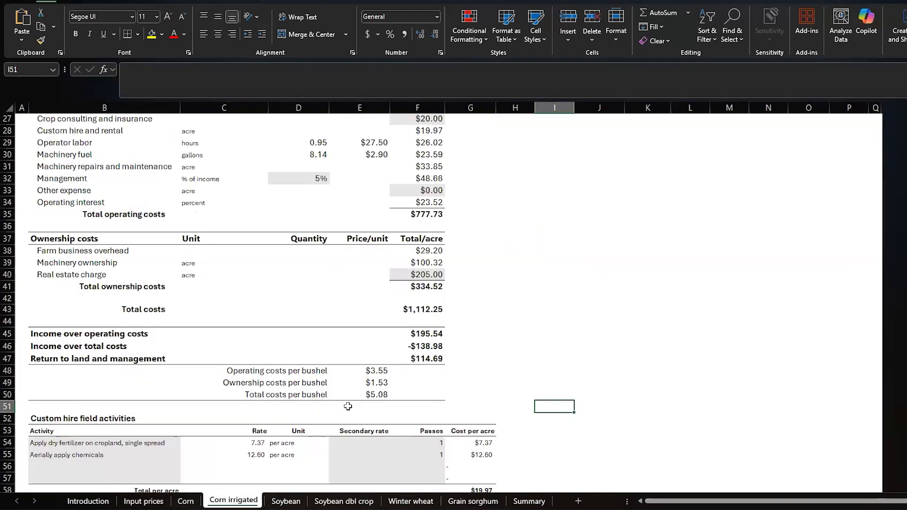
pyautogui.scroll(9, 348, 407)
pyautogui.click(286, 501)
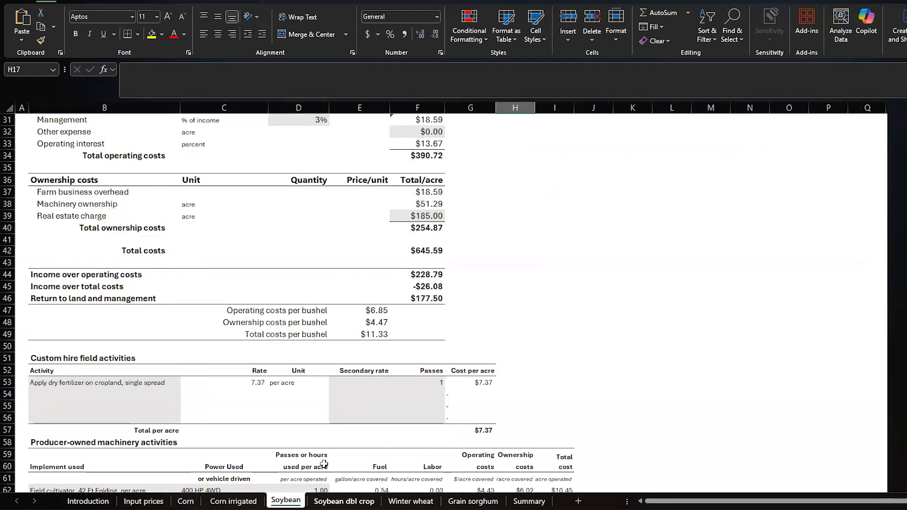
pyautogui.scroll(10, 330, 482)
pyautogui.click(540, 502)
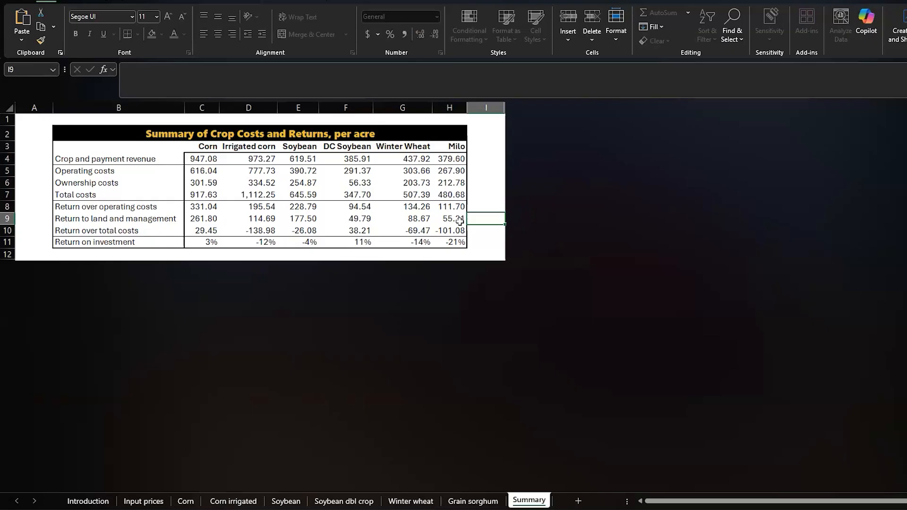
pyautogui.click(88, 501)
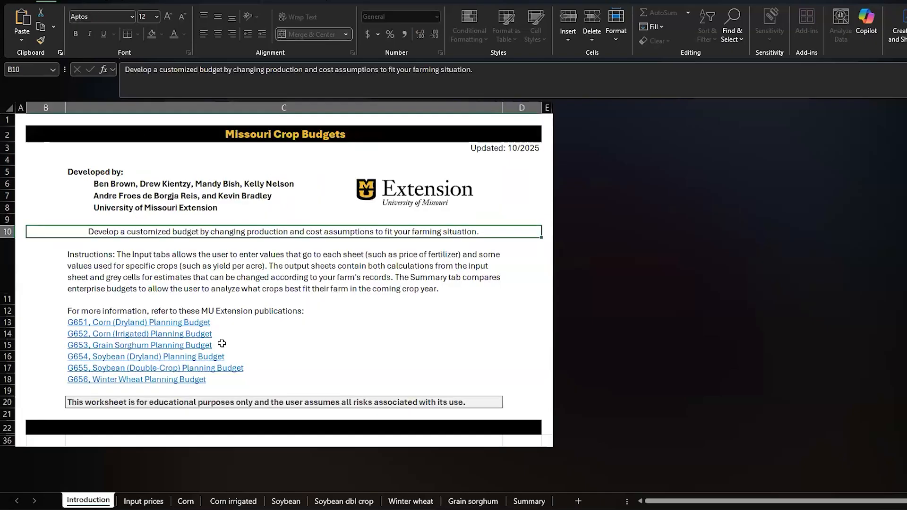